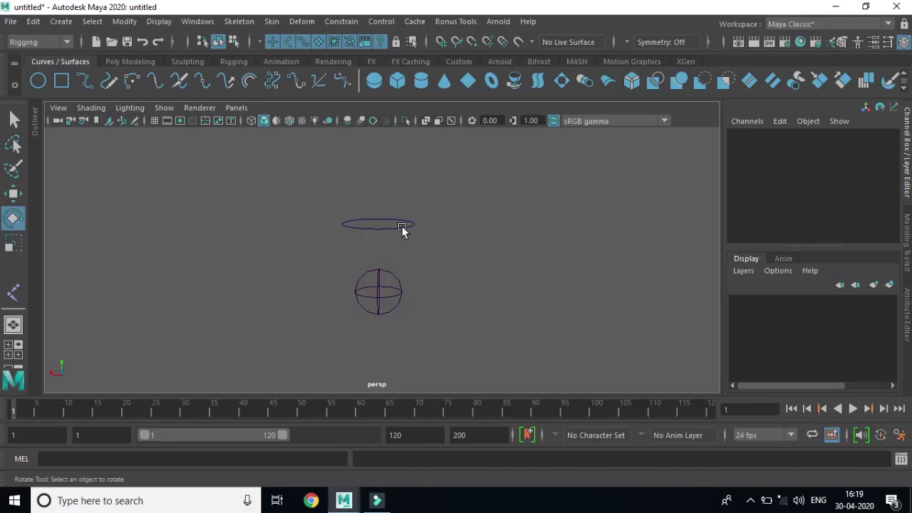
Step: Open the Windows menu in the main menu bar
{"action": "left_click", "coordinate": [201, 28]}
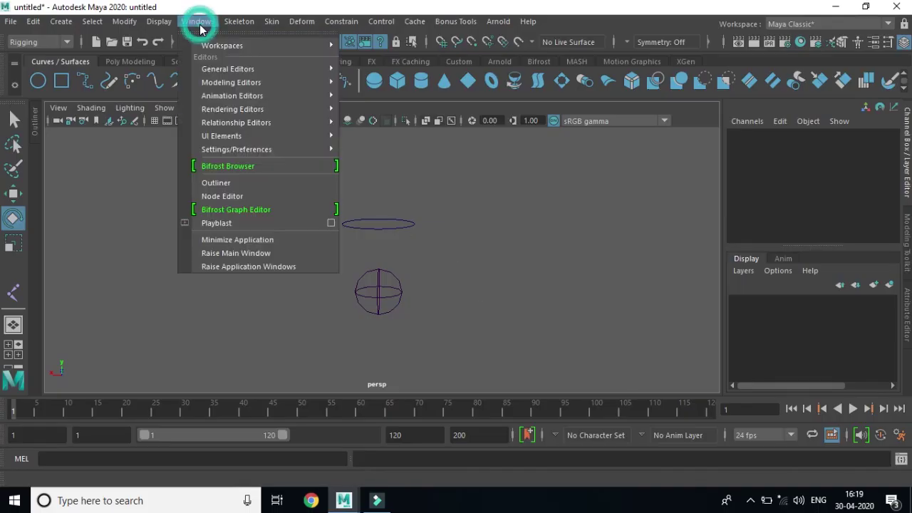
Step: Open the Node Editor, place the floating window beside the viewport, and select the NURBS circle
{"action": "left_click", "coordinate": [232, 198]}
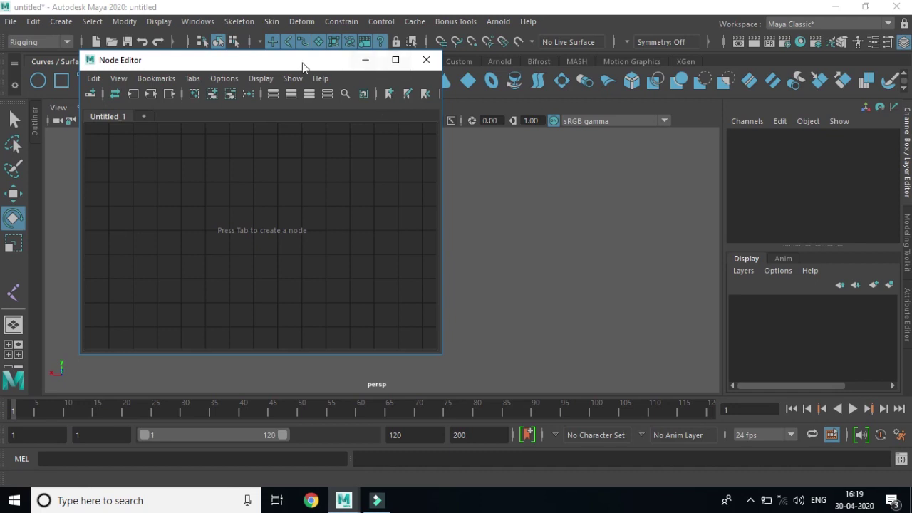
{"action": "left_click_drag", "start_coordinate": [289, 65], "coordinate": [639, 62]}
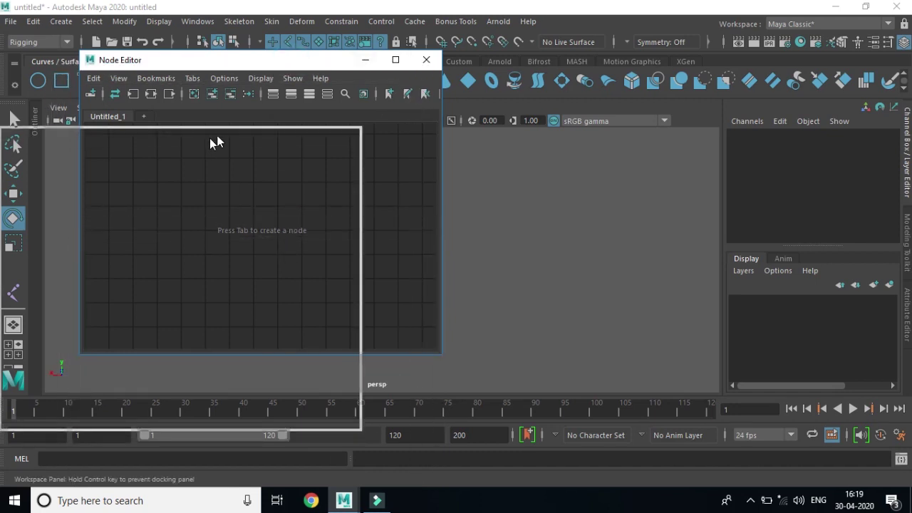
{"action": "left_click_drag", "start_coordinate": [633, 56], "coordinate": [645, 56]}
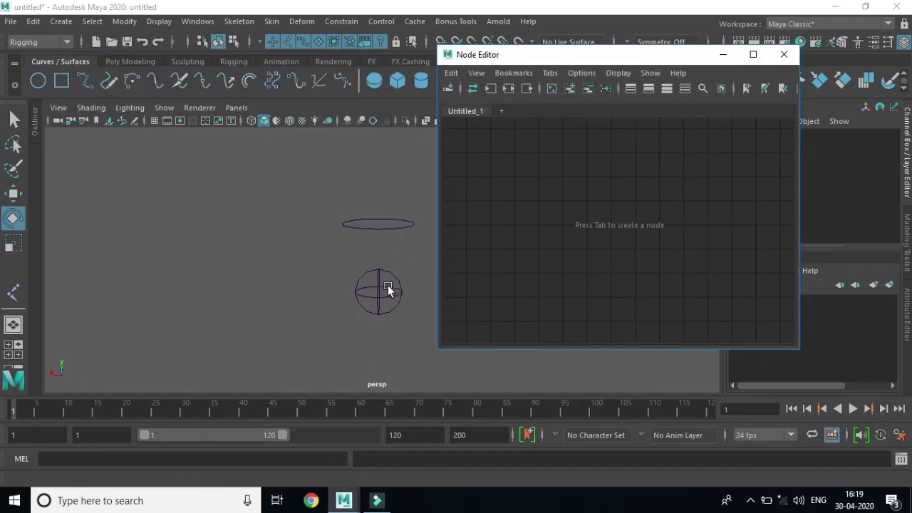
{"action": "middle_click_drag", "start_coordinate": [372, 246], "coordinate": [206, 245], "text": "alt"}
{"action": "left_click_drag", "start_coordinate": [613, 62], "coordinate": [419, 67]}
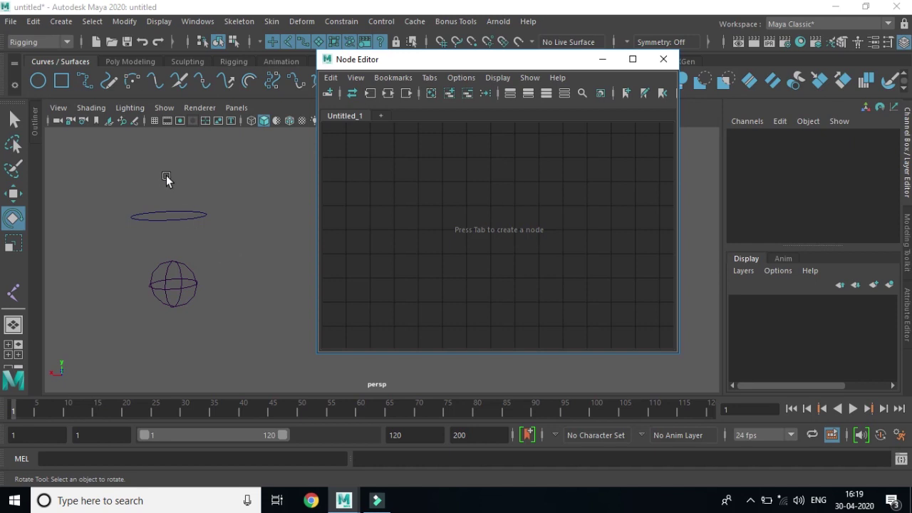
{"action": "left_click_drag", "start_coordinate": [134, 188], "coordinate": [211, 232]}
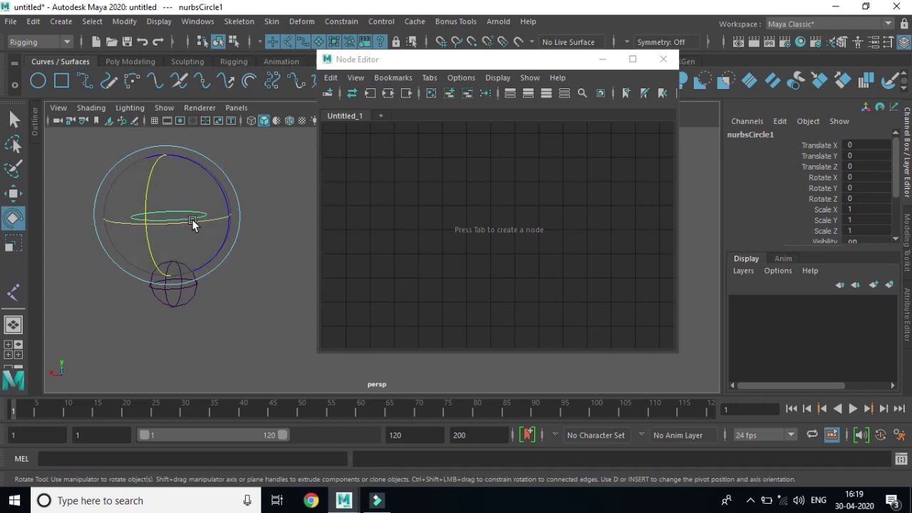
Step: Add nurbsCircle1 and nurbsCircleShape1 to the graph and move both nodes to the left
{"action": "left_click", "coordinate": [449, 94]}
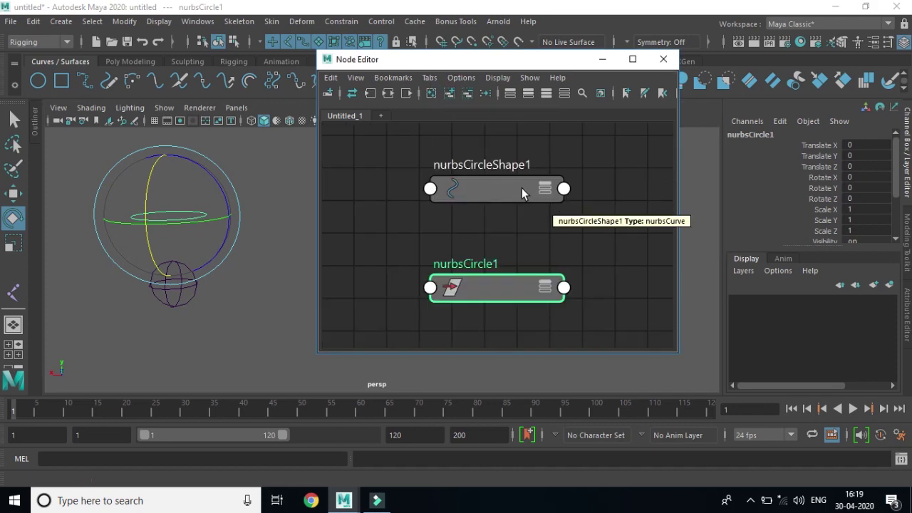
{"action": "left_click_drag", "start_coordinate": [520, 187], "coordinate": [506, 191]}
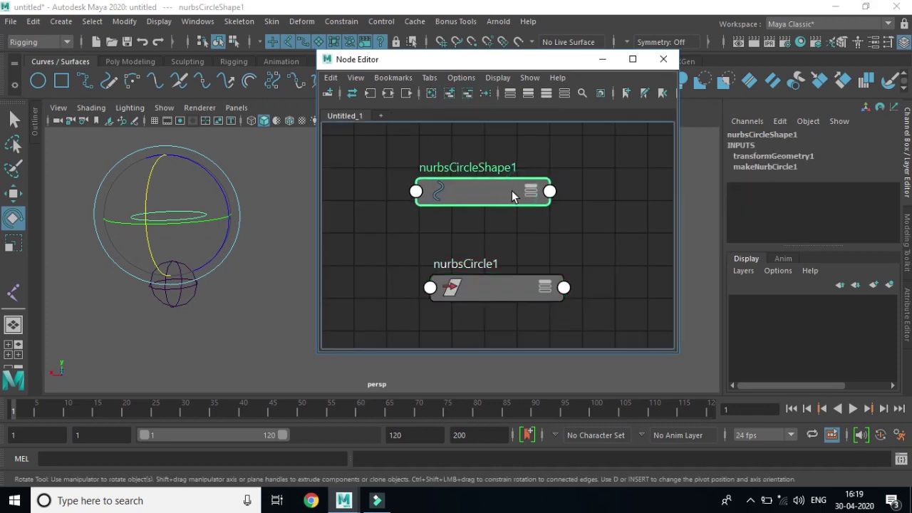
{"action": "key", "text": "ctrl+z"}
{"action": "left_click_drag", "start_coordinate": [530, 304], "coordinate": [545, 322]}
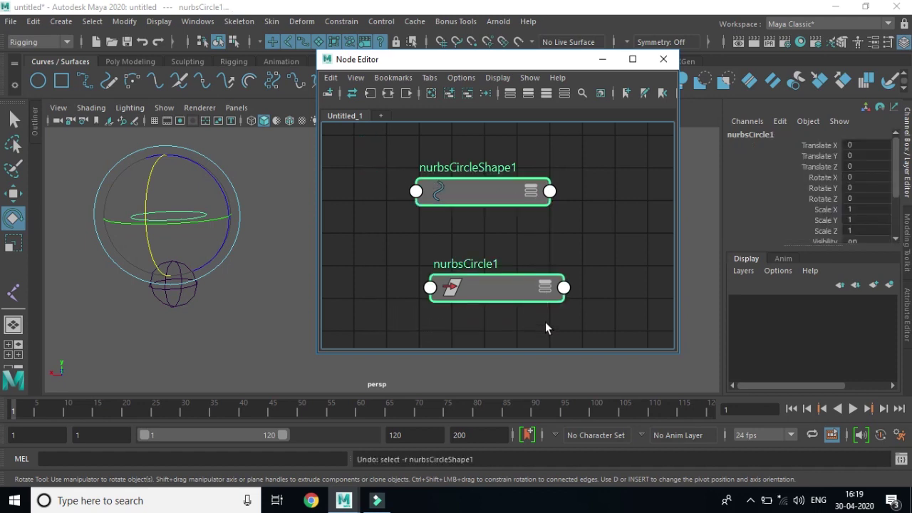
{"action": "mouse_move", "coordinate": [489, 192]}
{"action": "left_mouse_down"}
{"action": "mouse_move", "coordinate": [356, 193]}
{"action": "mouse_move", "coordinate": [383, 193]}
{"action": "left_mouse_up"}
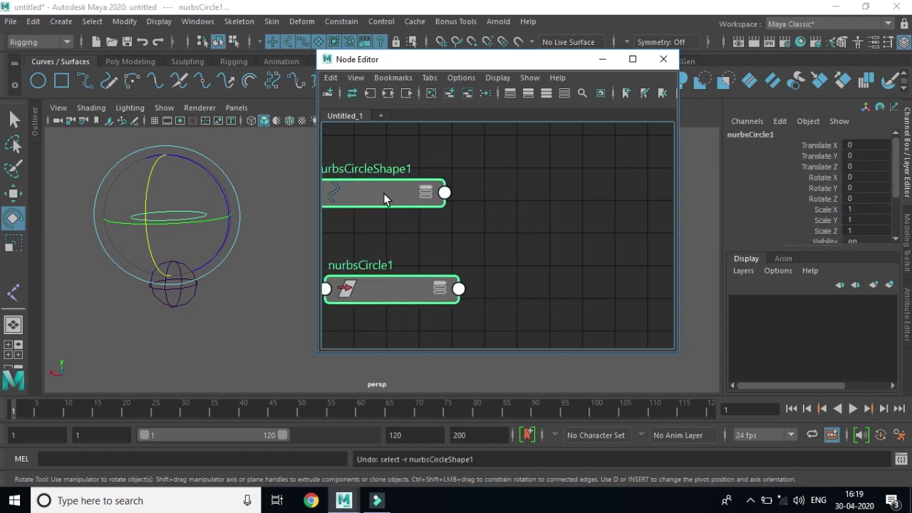
{"action": "left_click", "coordinate": [573, 171]}
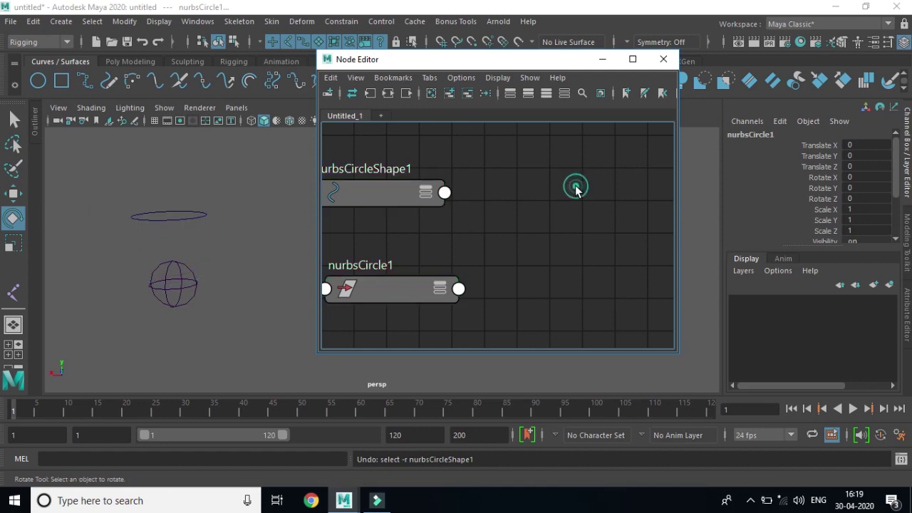
Step: Add joint1 to the Node Editor graph and make the editor window wider and taller
{"action": "left_click", "coordinate": [180, 284]}
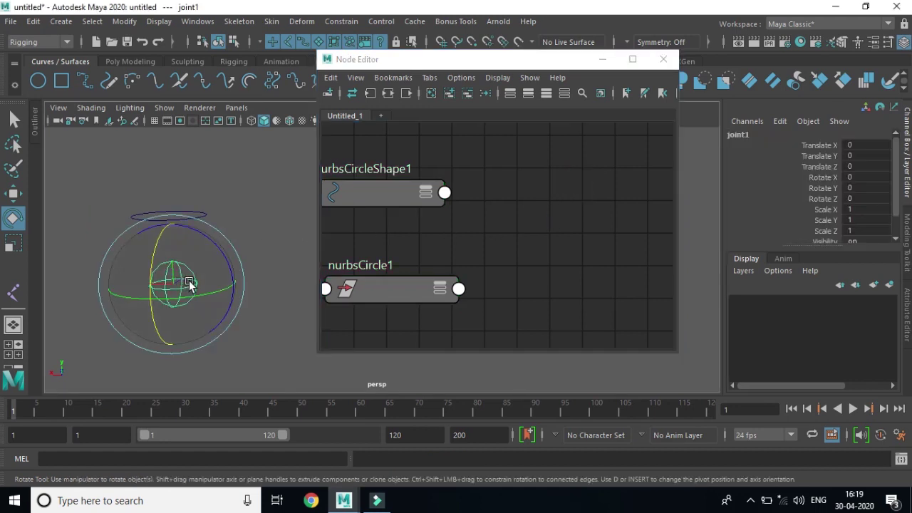
{"action": "left_click", "coordinate": [451, 94]}
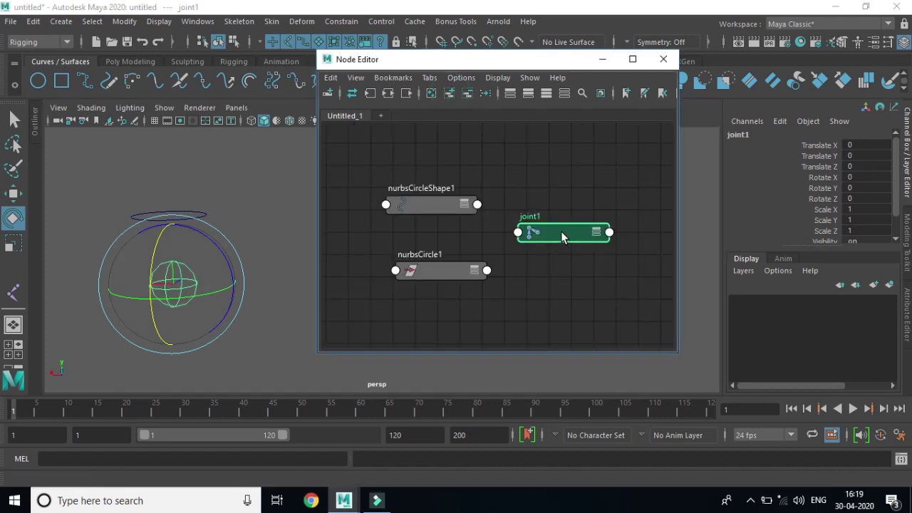
{"action": "left_click_drag", "start_coordinate": [561, 230], "coordinate": [559, 203]}
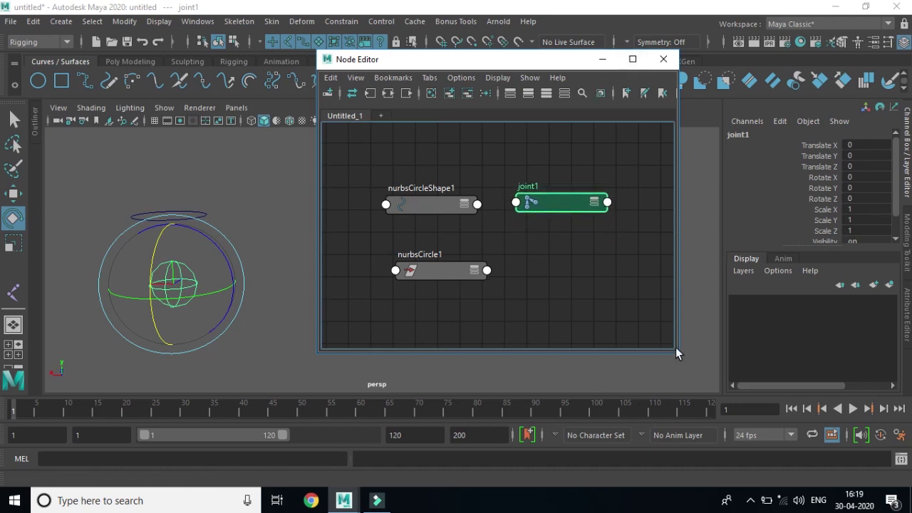
{"action": "left_click_drag", "start_coordinate": [682, 351], "coordinate": [726, 351]}
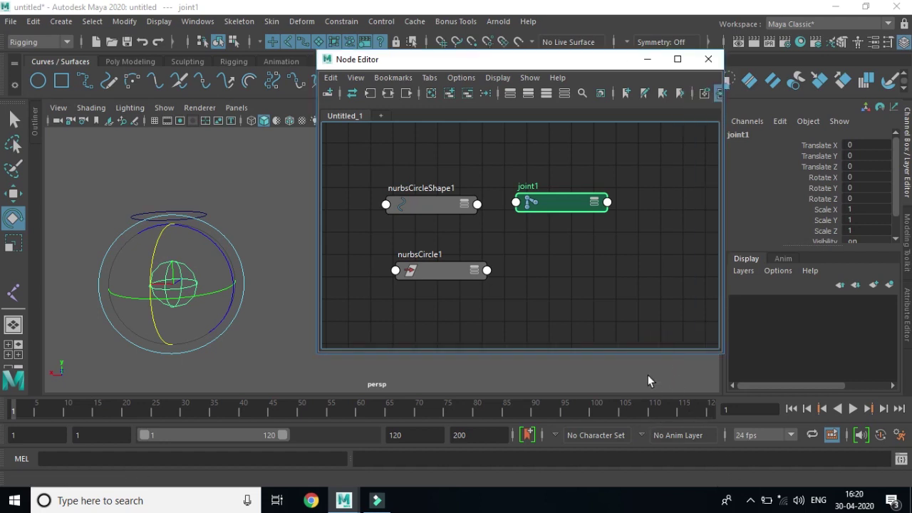
{"action": "left_click_drag", "start_coordinate": [646, 352], "coordinate": [658, 467]}
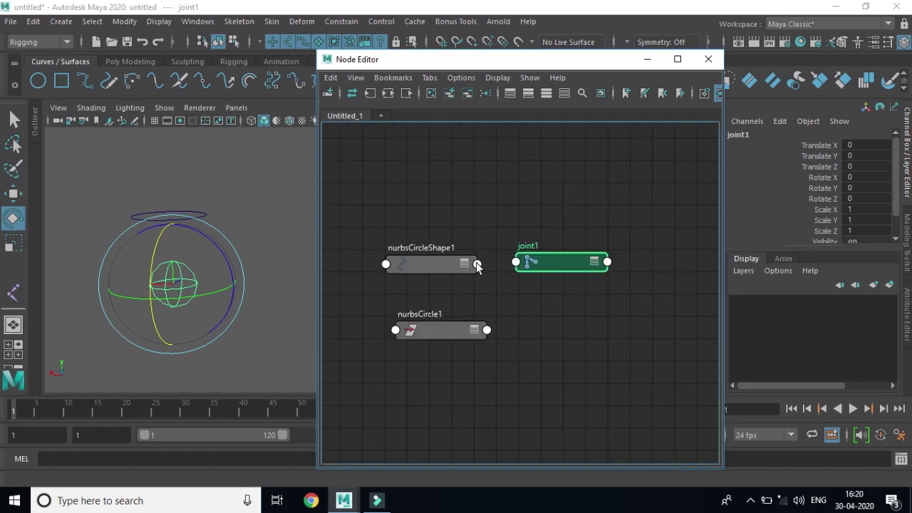
Step: Arrange the three nodes with joint1 on the right, then expand joint1's attributes
{"action": "left_click_drag", "start_coordinate": [362, 199], "coordinate": [660, 416]}
{"action": "left_click_drag", "start_coordinate": [426, 268], "coordinate": [386, 203]}
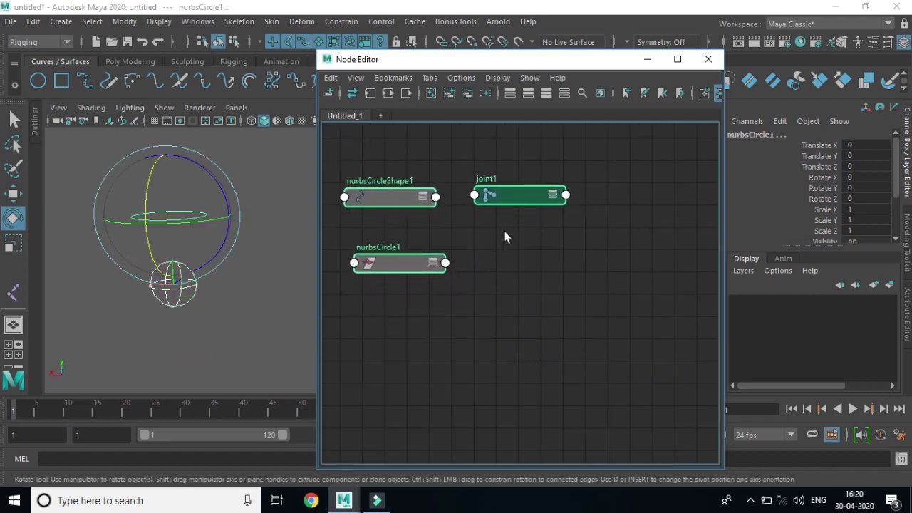
{"action": "left_click", "coordinate": [530, 212]}
{"action": "left_click_drag", "start_coordinate": [514, 194], "coordinate": [608, 197]}
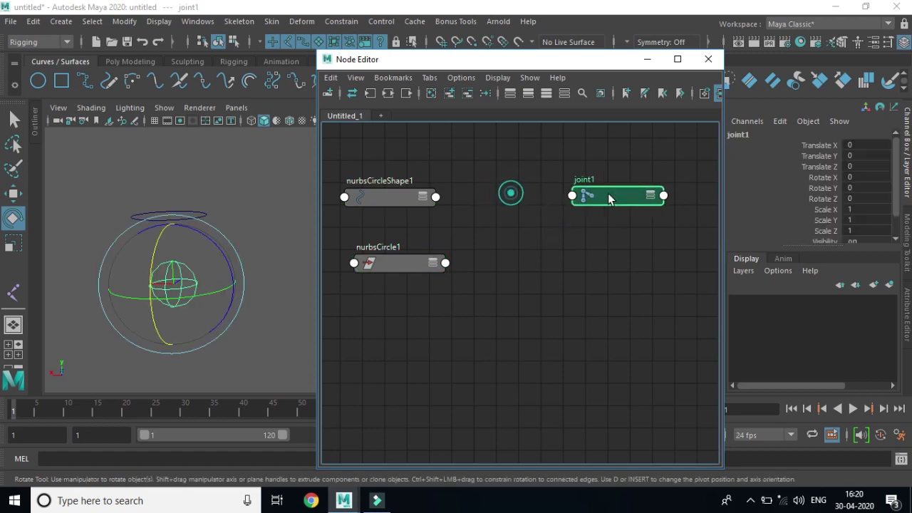
{"action": "left_click", "coordinate": [605, 262]}
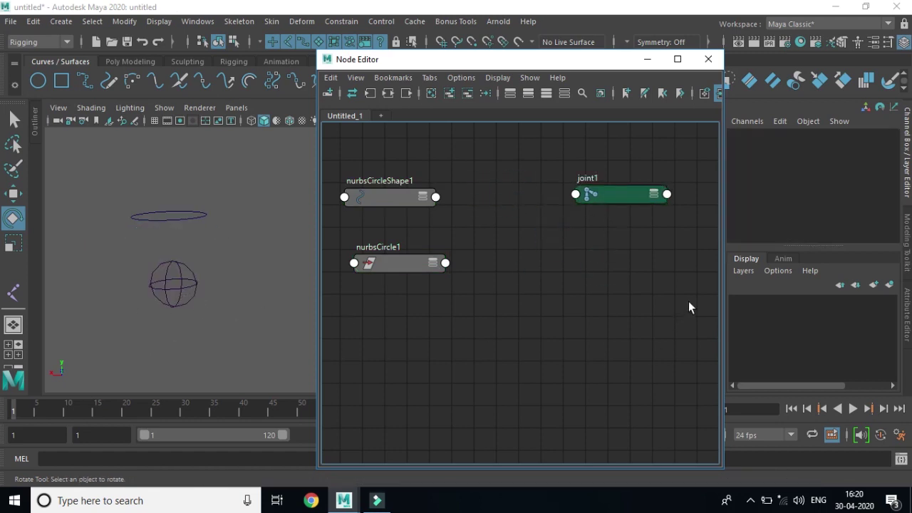
{"action": "left_click", "coordinate": [423, 330]}
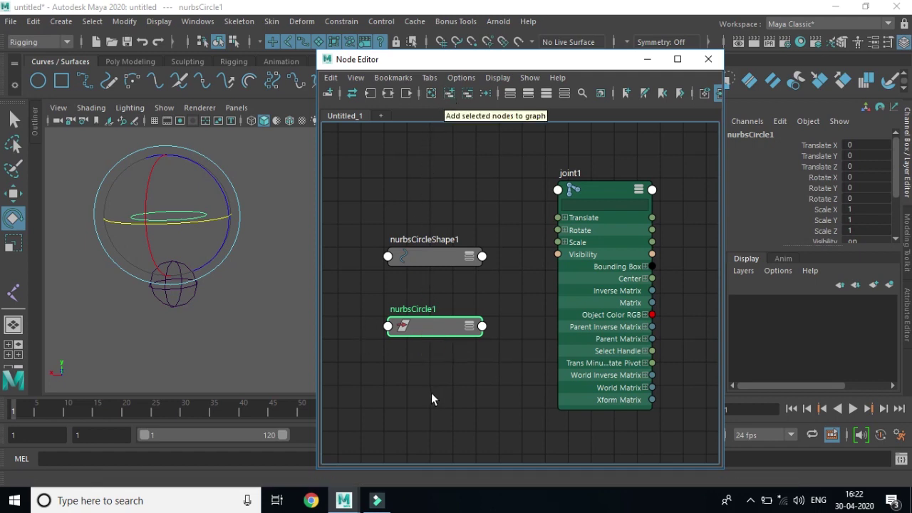
Step: Expand Rotate on nurbsCircle1 and joint1, then connect nurbsCircle1's Rotate to joint1's Rotate
{"action": "left_click", "coordinate": [565, 93]}
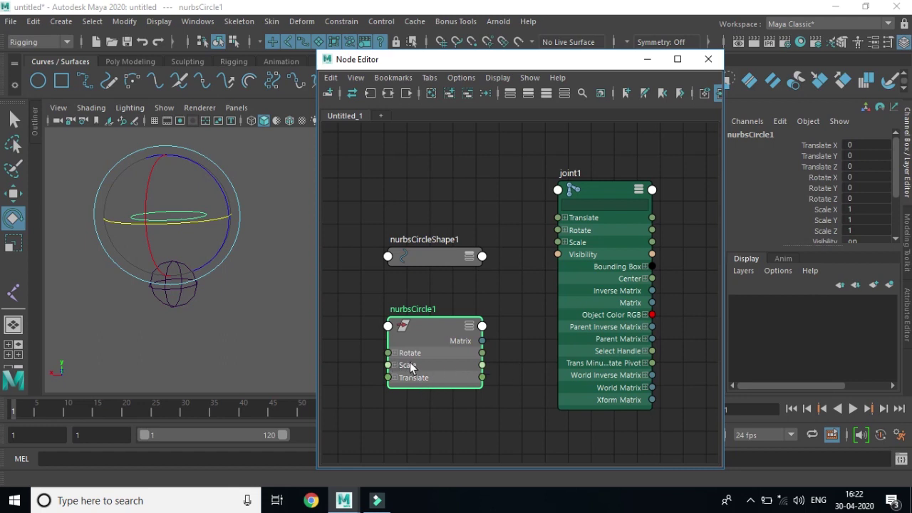
{"action": "left_click", "coordinate": [395, 353]}
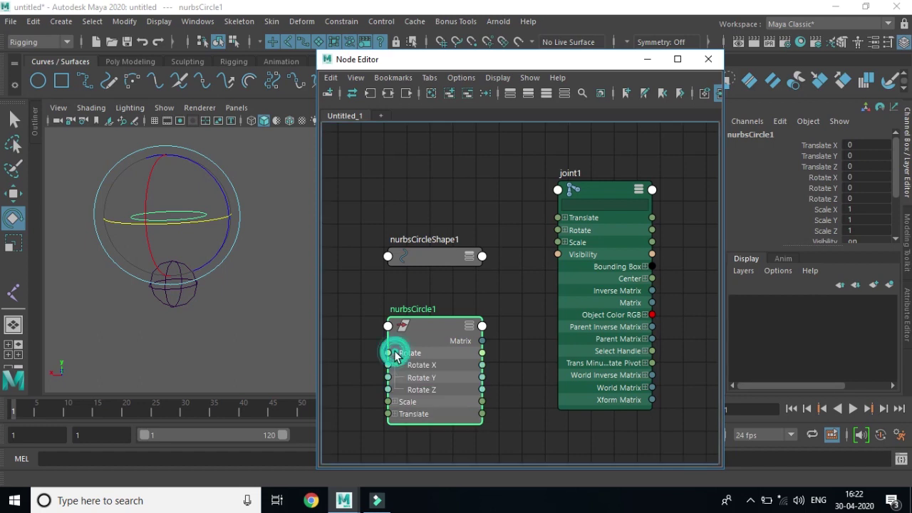
{"action": "mouse_move", "coordinate": [431, 325]}
{"action": "left_mouse_down"}
{"action": "mouse_move", "coordinate": [416, 261]}
{"action": "mouse_move", "coordinate": [424, 183]}
{"action": "mouse_move", "coordinate": [422, 211]}
{"action": "left_mouse_up"}
{"action": "left_click_drag", "start_coordinate": [468, 314], "coordinate": [473, 314]}
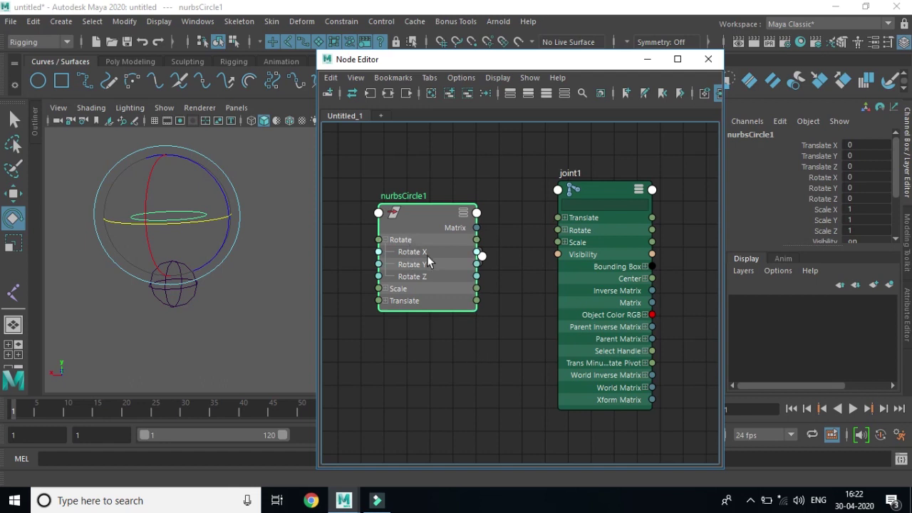
{"action": "left_click", "coordinate": [565, 231]}
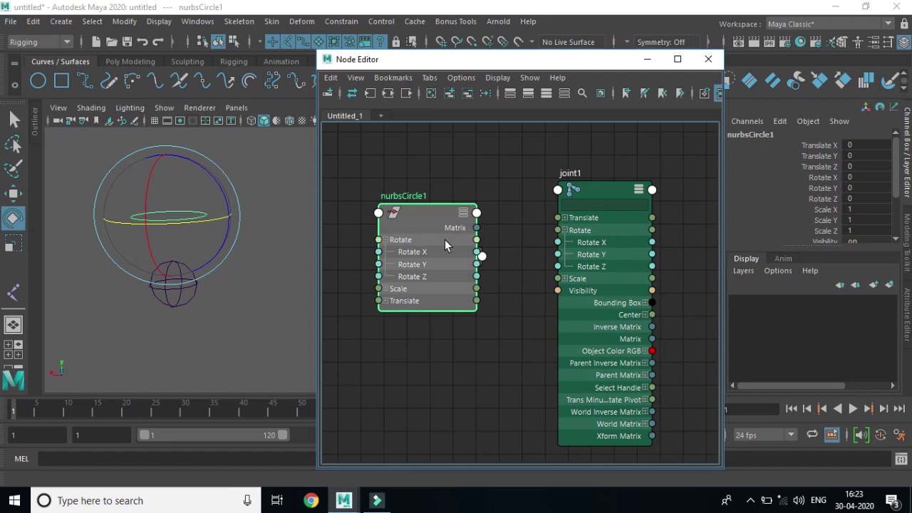
{"action": "left_click_drag", "start_coordinate": [478, 242], "coordinate": [511, 263]}
{"action": "mouse_move", "coordinate": [511, 263]}
{"action": "left_mouse_down"}
{"action": "mouse_move", "coordinate": [529, 234]}
{"action": "mouse_move", "coordinate": [536, 246]}
{"action": "mouse_move", "coordinate": [558, 230]}
{"action": "mouse_move", "coordinate": [548, 242]}
{"action": "left_mouse_up"}
Step: Test-rotate the circle, then undo the rotation and the Rotate-to-Rotate connection
{"action": "left_click", "coordinate": [145, 214]}
{"action": "mouse_move", "coordinate": [145, 214]}
{"action": "left_mouse_down"}
{"action": "mouse_move", "coordinate": [148, 249]}
{"action": "mouse_move", "coordinate": [190, 136]}
{"action": "mouse_move", "coordinate": [169, 221]}
{"action": "mouse_move", "coordinate": [151, 234]}
{"action": "mouse_move", "coordinate": [187, 231]}
{"action": "mouse_move", "coordinate": [142, 229]}
{"action": "mouse_move", "coordinate": [223, 225]}
{"action": "mouse_move", "coordinate": [191, 228]}
{"action": "left_mouse_up"}
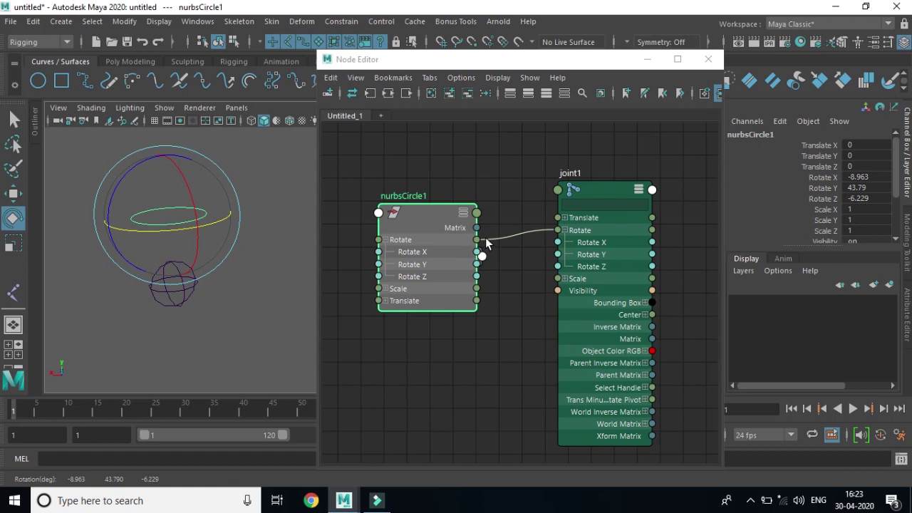
{"action": "key", "text": "ctrl+z"}
{"action": "key", "text": "ctrl+z"}
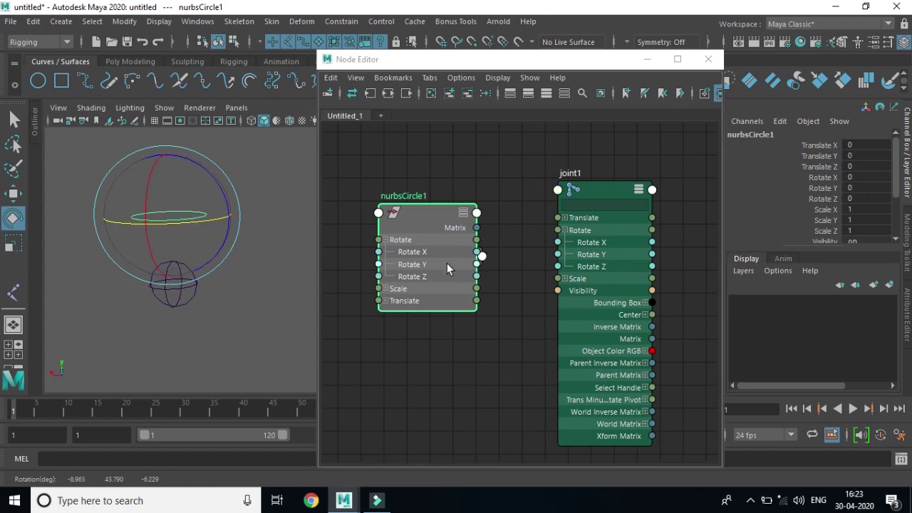
Step: Connect nurbsCircle1's Rotate Y to joint1's Rotate X, test it, and close the Node Editor
{"action": "left_click_drag", "start_coordinate": [478, 267], "coordinate": [557, 243]}
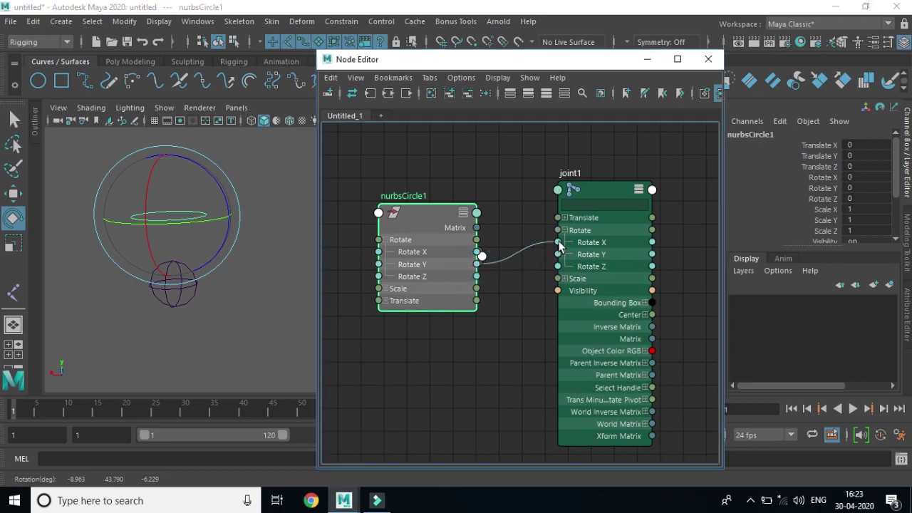
{"action": "mouse_move", "coordinate": [162, 227]}
{"action": "left_mouse_down"}
{"action": "mouse_move", "coordinate": [201, 232]}
{"action": "mouse_move", "coordinate": [170, 227]}
{"action": "left_mouse_up"}
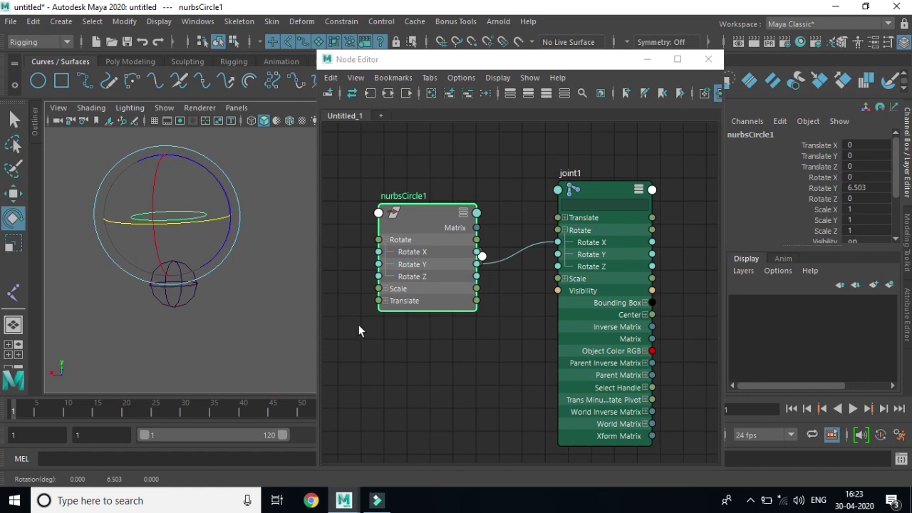
{"action": "left_click", "coordinate": [708, 60]}
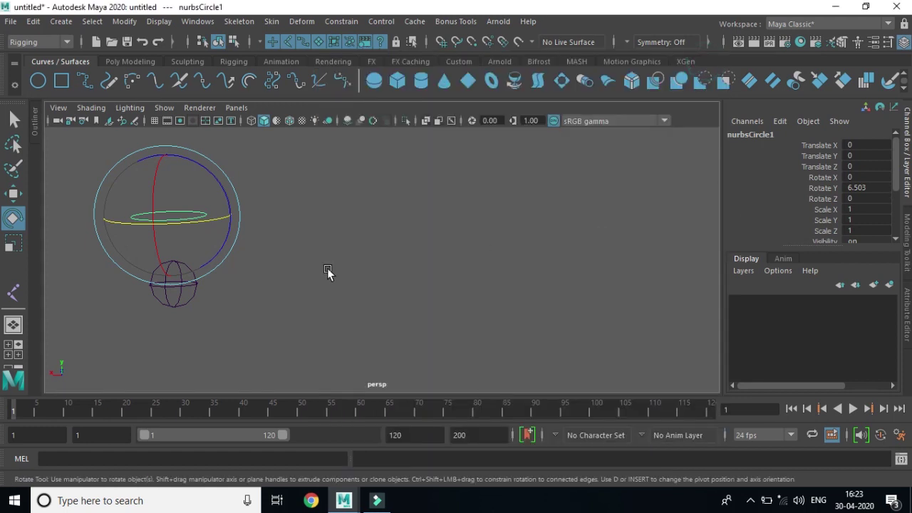
Step: Undo the circle's test rotations and leave nothing selected
{"action": "left_click_drag", "start_coordinate": [407, 342], "coordinate": [126, 176]}
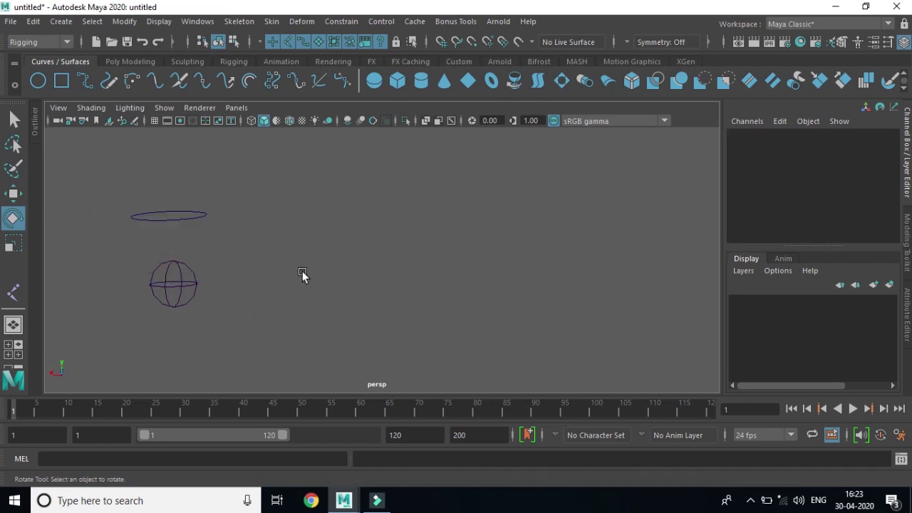
{"action": "key", "text": "ctrl+z"}
{"action": "key", "text": "ctrl+z"}
{"action": "key", "text": "ctrl+z"}
{"action": "key", "text": "ctrl+z"}
{"action": "key", "text": "ctrl+y"}
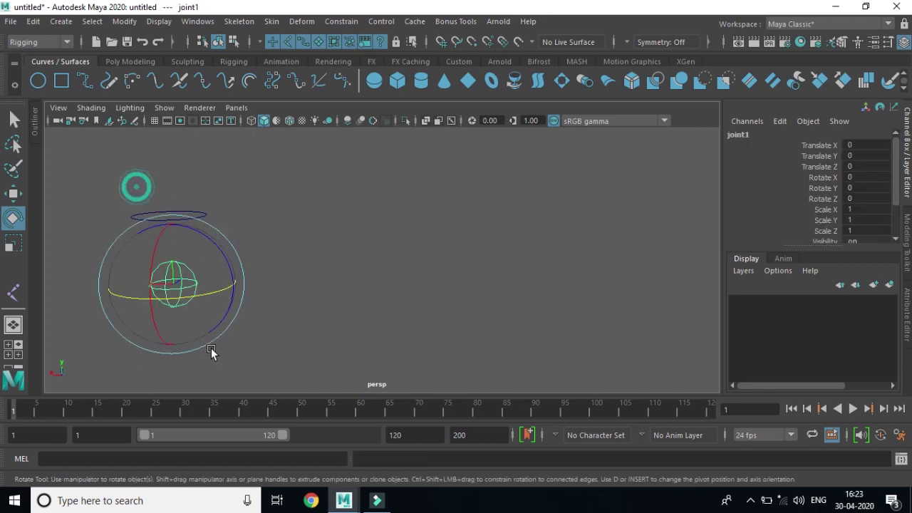
{"action": "left_click", "coordinate": [307, 257]}
{"action": "left_click", "coordinate": [163, 218]}
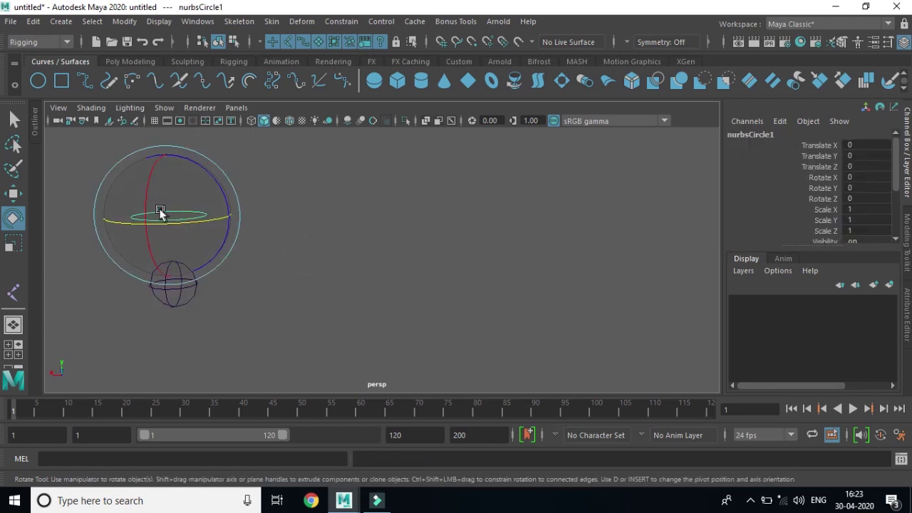
{"action": "mouse_move", "coordinate": [149, 198]}
{"action": "left_mouse_down"}
{"action": "mouse_move", "coordinate": [141, 226]}
{"action": "mouse_move", "coordinate": [162, 245]}
{"action": "left_mouse_up"}
{"action": "key", "text": "ctrl+z"}
{"action": "key", "text": "ctrl+z"}
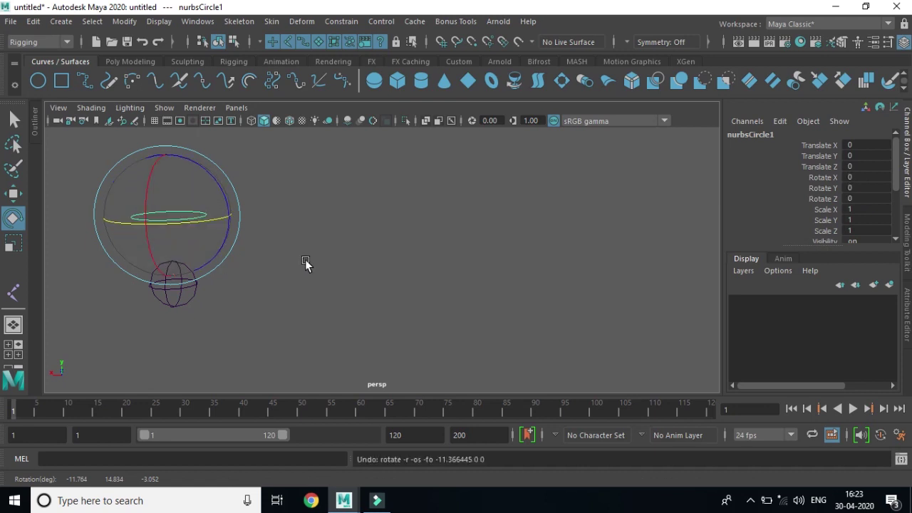
{"action": "left_click", "coordinate": [317, 257]}
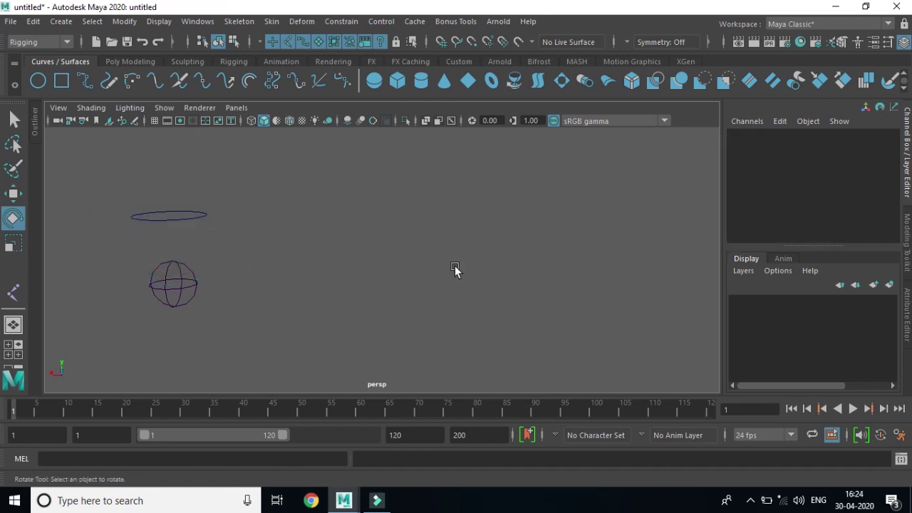
Step: Orbit, dolly and pan the view to frame the circle and joint
{"action": "left_click_drag", "start_coordinate": [224, 242], "coordinate": [490, 240], "text": "alt"}
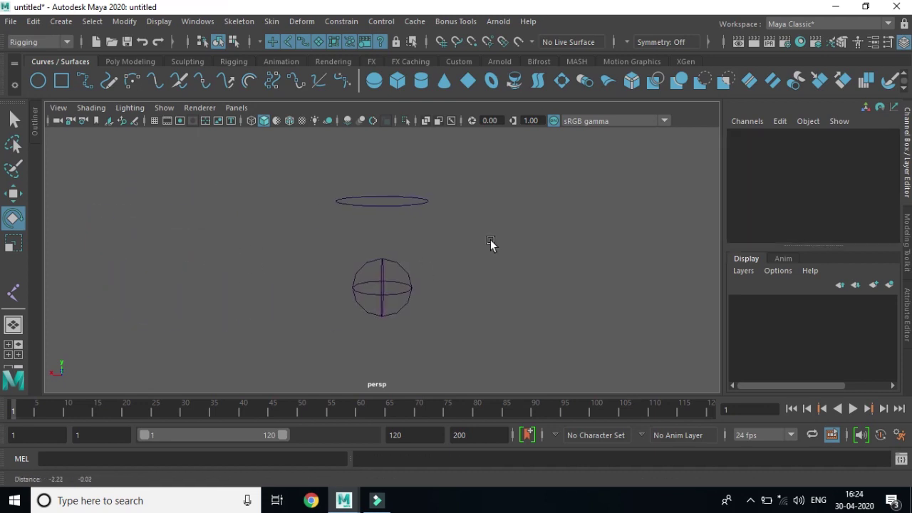
{"action": "left_click", "coordinate": [556, 233]}
{"action": "right_click_drag", "start_coordinate": [438, 266], "coordinate": [476, 225], "text": "alt"}
{"action": "middle_click_drag", "start_coordinate": [477, 224], "coordinate": [505, 230], "text": "alt"}
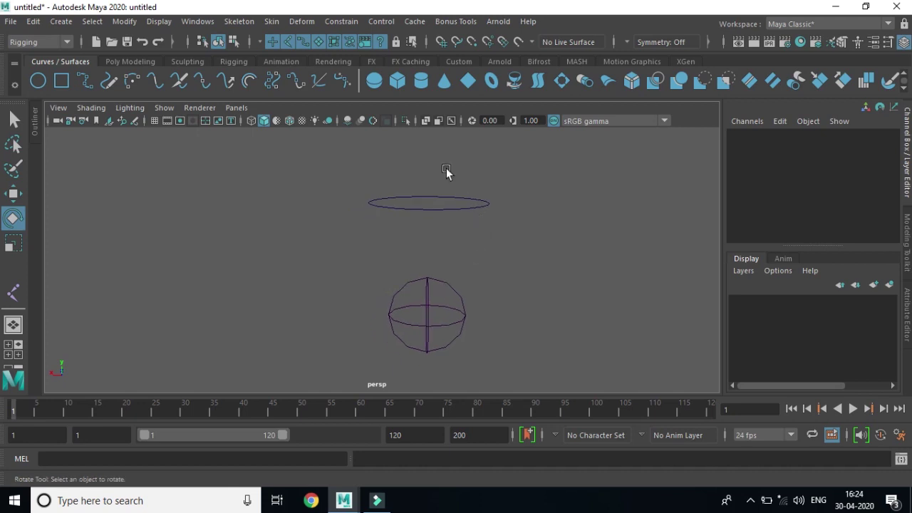
Step: Tear off the Constrain menu as a floating panel moved to the left
{"action": "left_click", "coordinate": [343, 22]}
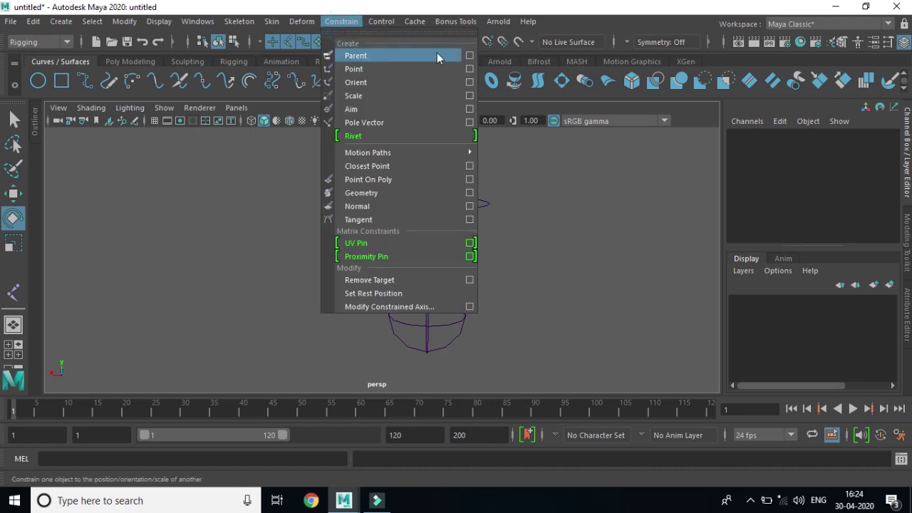
{"action": "left_click_drag", "start_coordinate": [410, 23], "coordinate": [149, 71]}
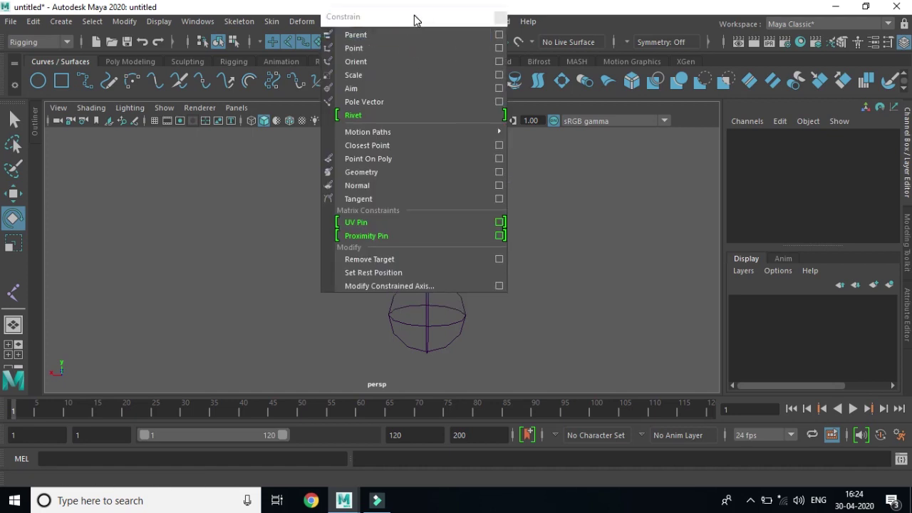